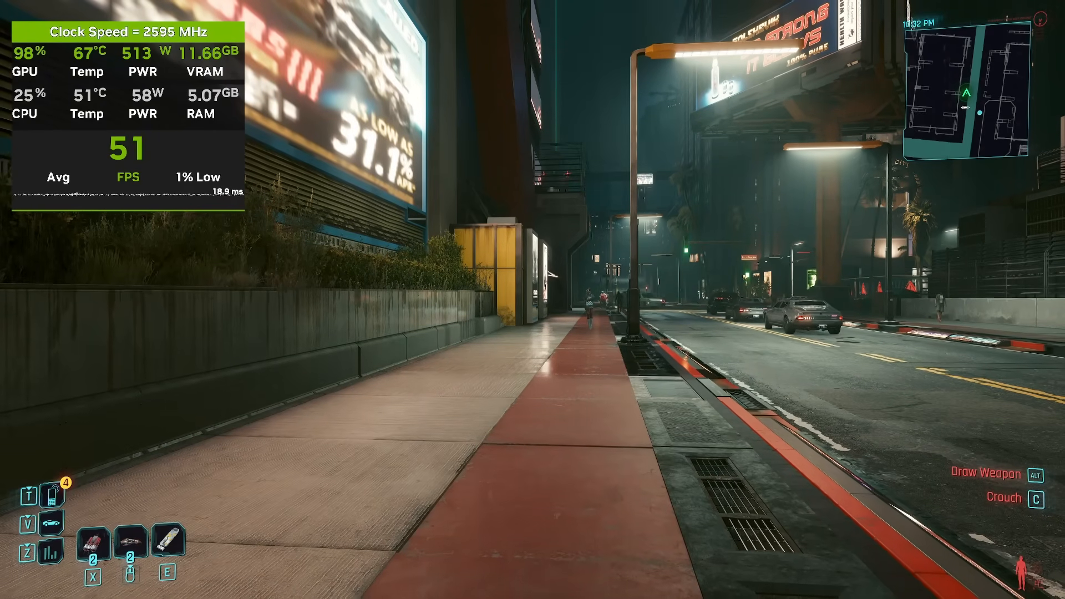
Step: Examine Cyberpunk 2077's graphics settings, from resolution scaling and ray tracing through to the advanced options
key("Escape")
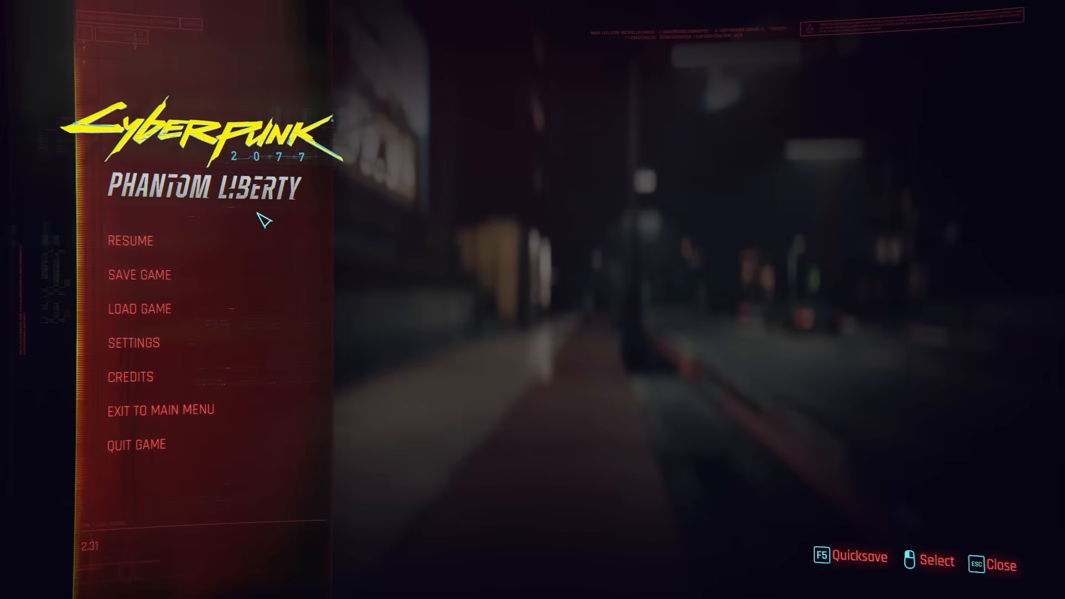
left_click(117, 343)
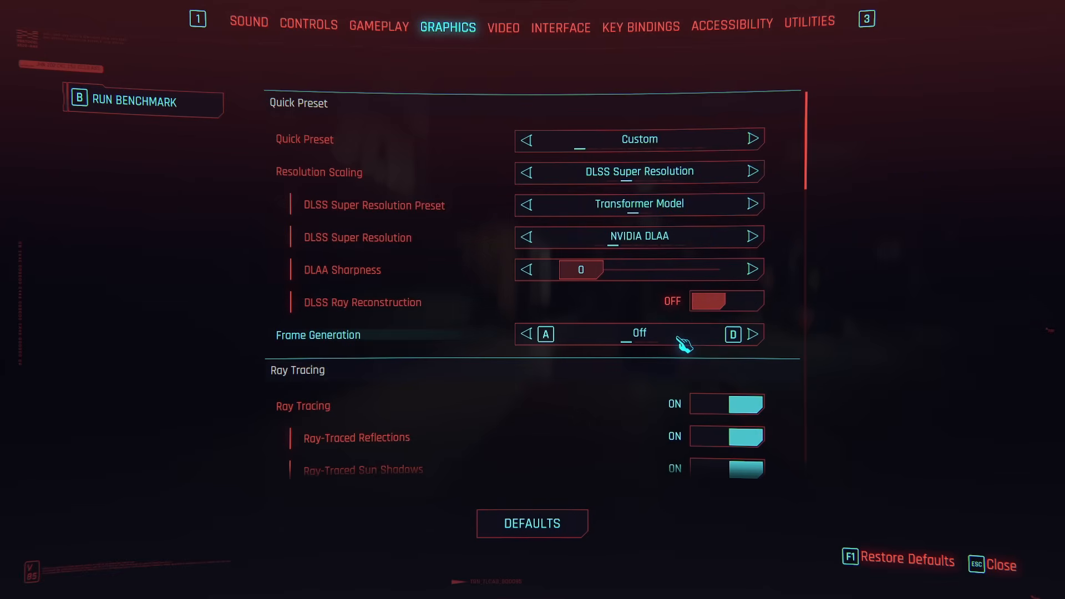
scroll(621, 349, "down", 2)
scroll(618, 349, "down", 3)
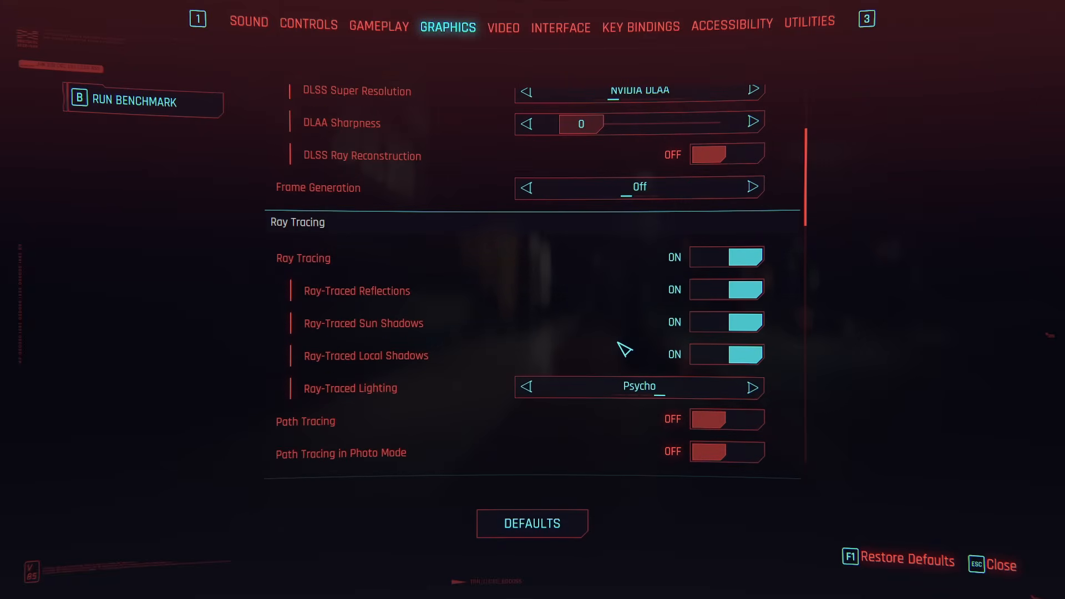
scroll(624, 350, "down", 6)
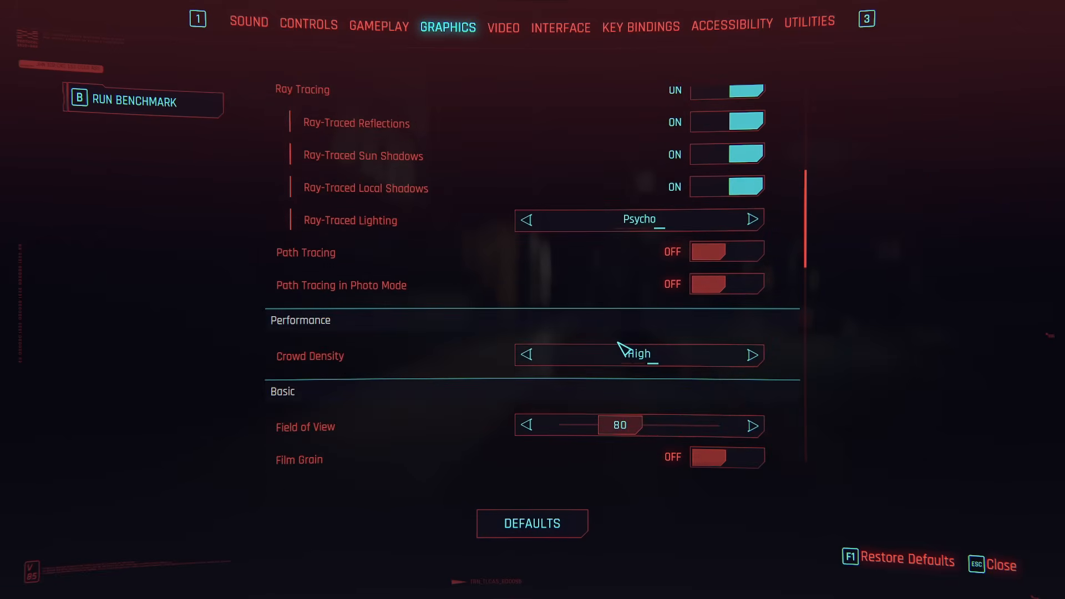
scroll(812, 274, "down", 12)
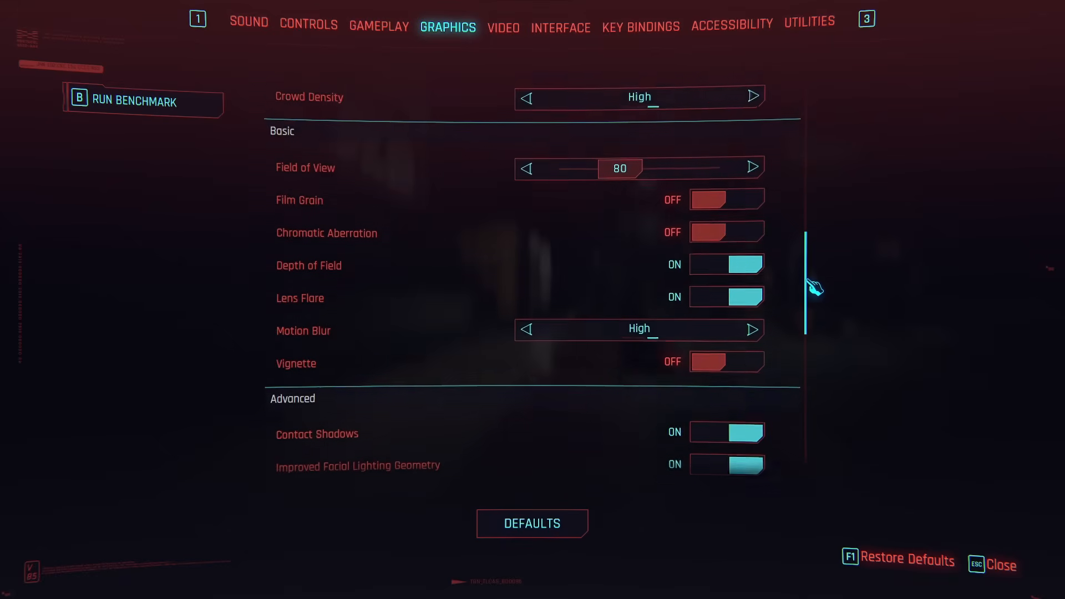
left_click_drag(814, 322, 820, 436)
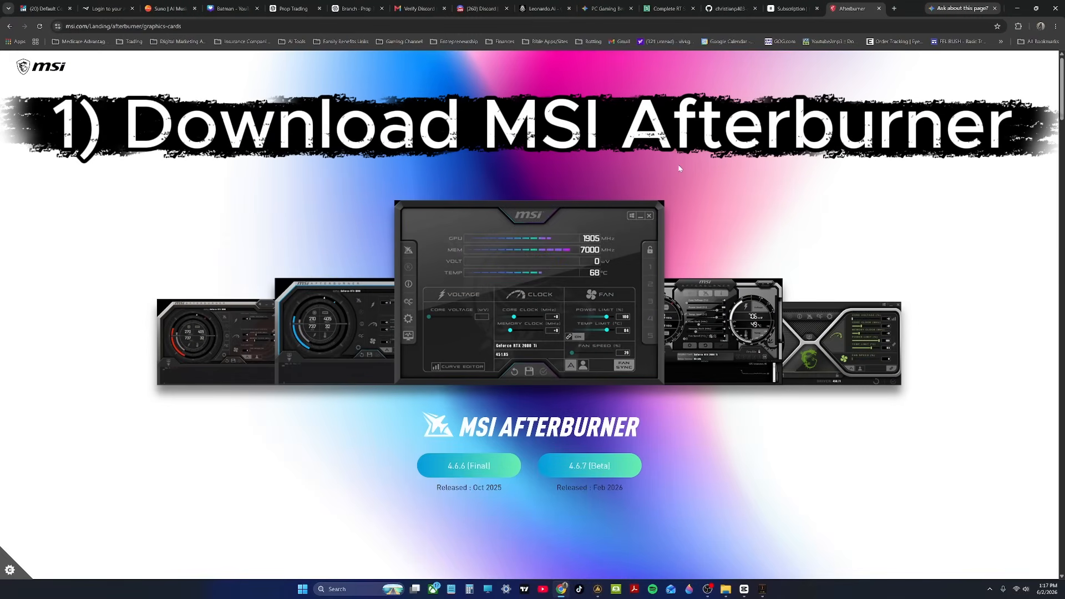
Step: Switch to the browser and open MSI's Afterburner page from the Google results to view the available downloads
left_click(10, 27)
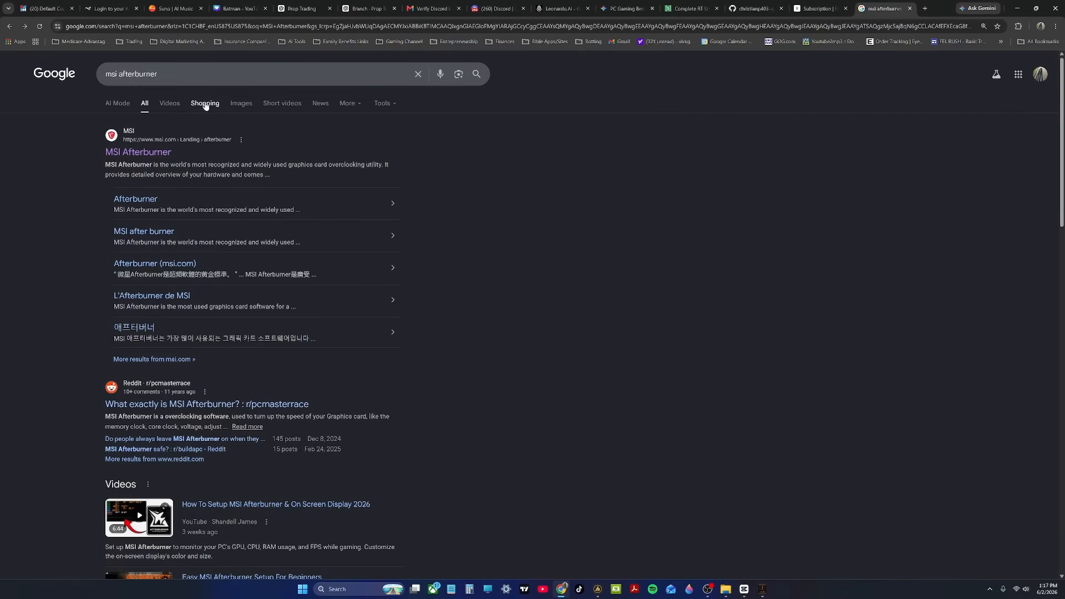
left_click(146, 158)
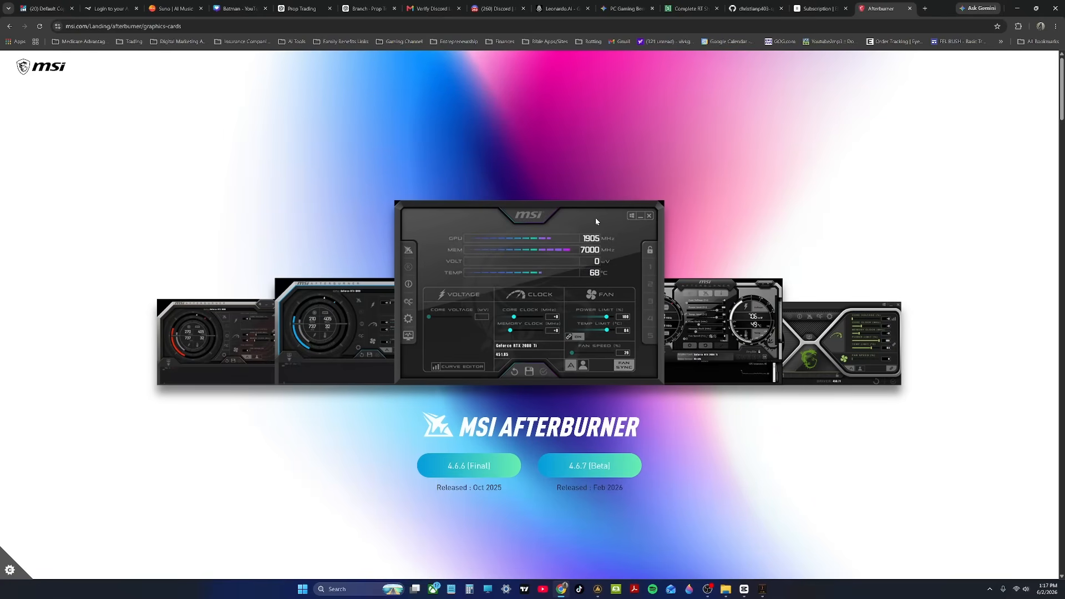
scroll(594, 221, "down", 2)
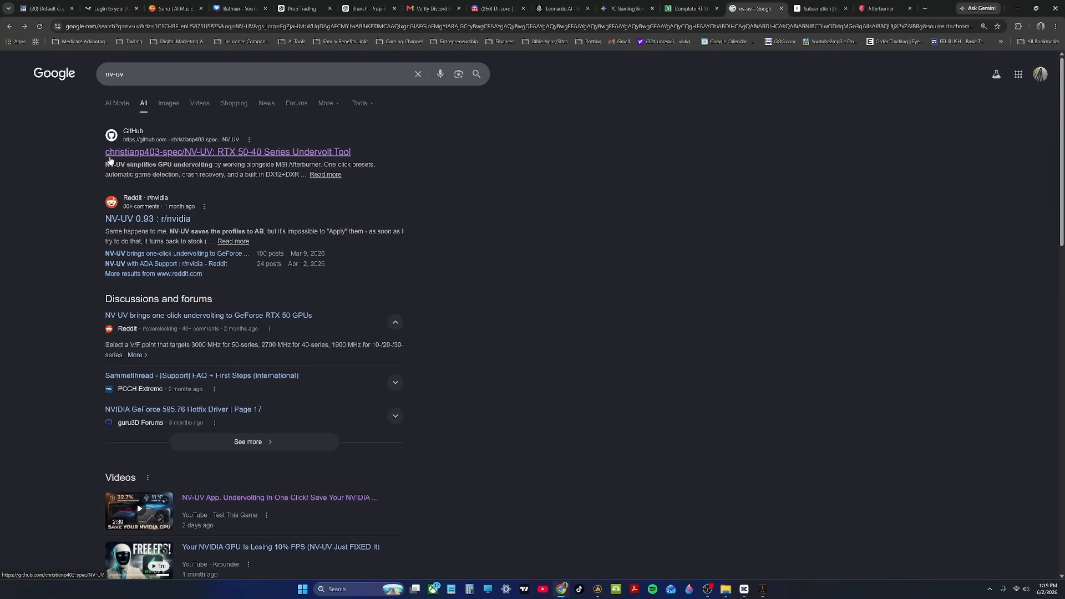
Step: Open the NV-UV repository on GitHub from the search results and go through its releases to the v0.96 download assets
left_click(164, 155)
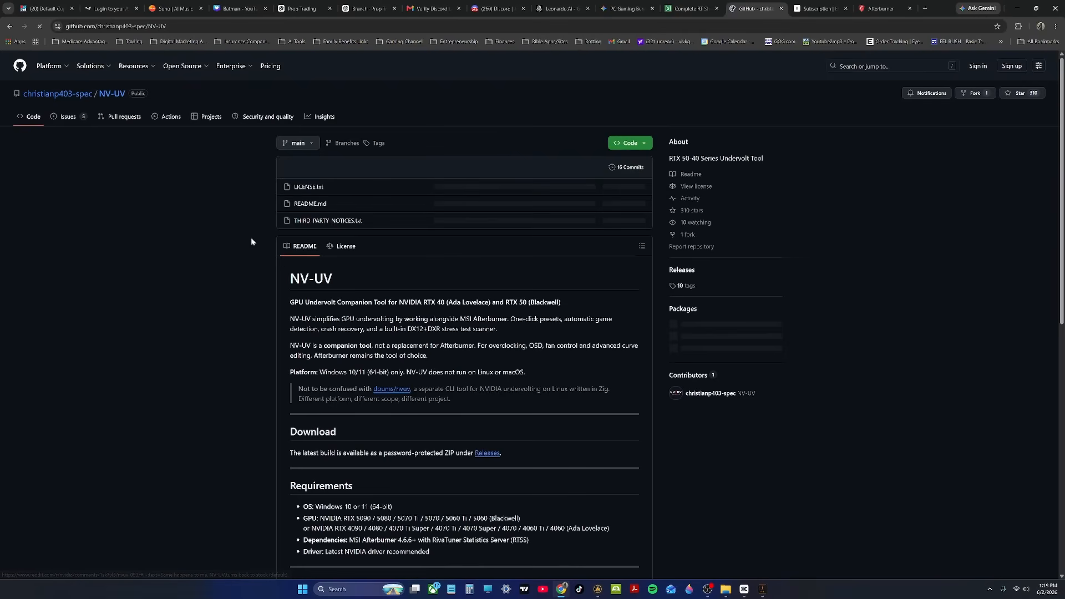
scroll(473, 309, "down", 2)
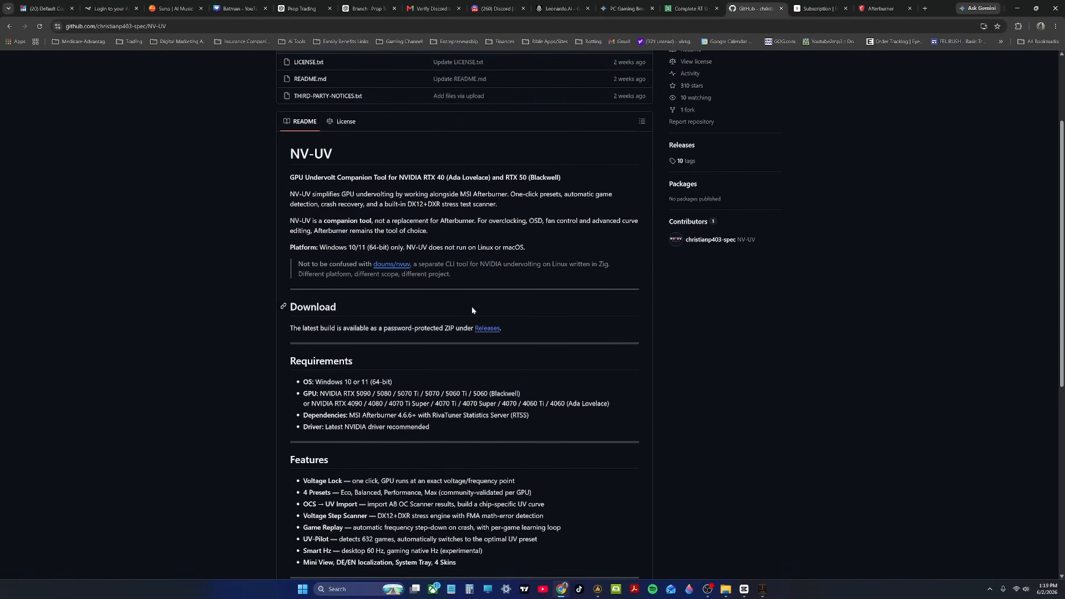
scroll(473, 309, "down", 2)
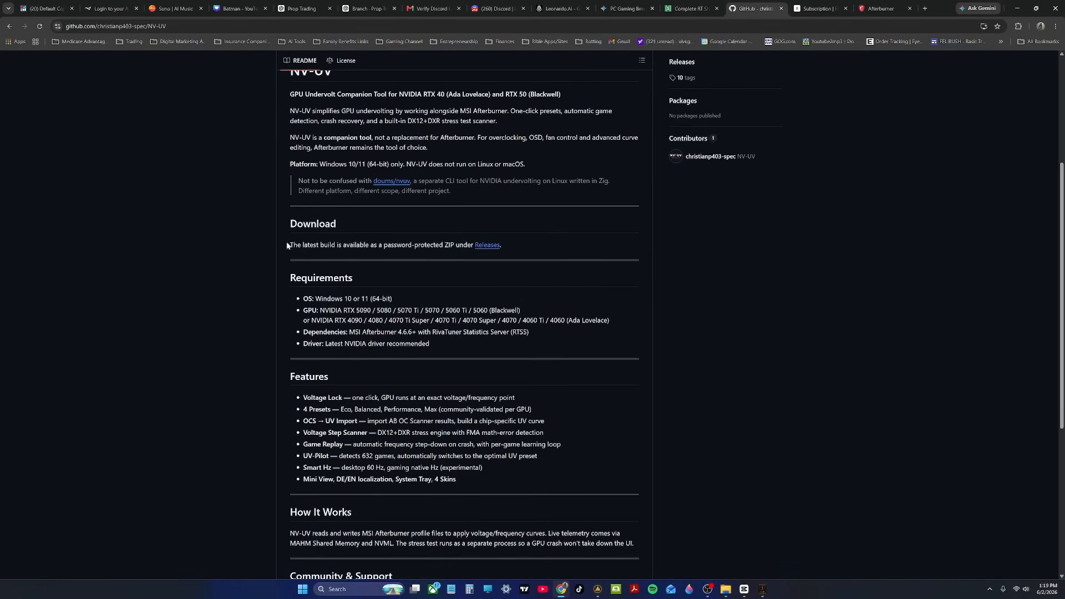
left_click(483, 250)
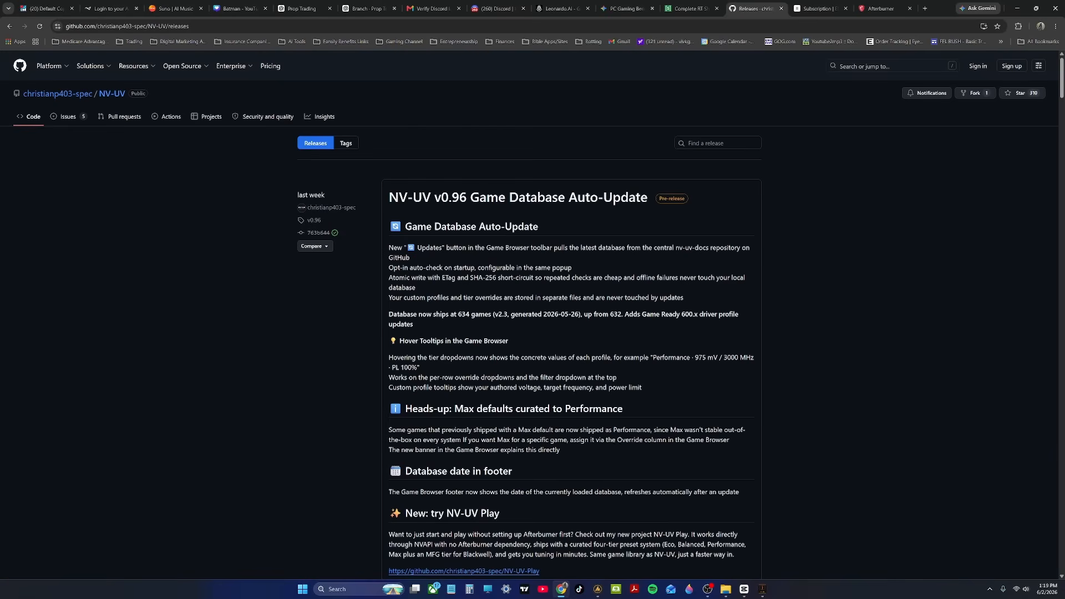
scroll(544, 242, "down", 3)
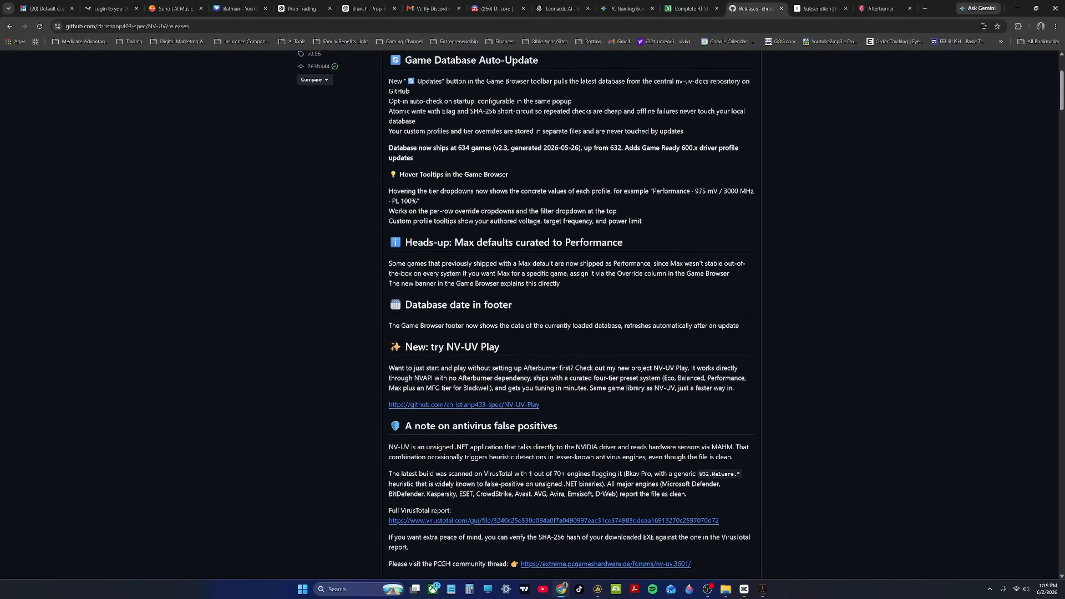
scroll(571, 310, "down", 2)
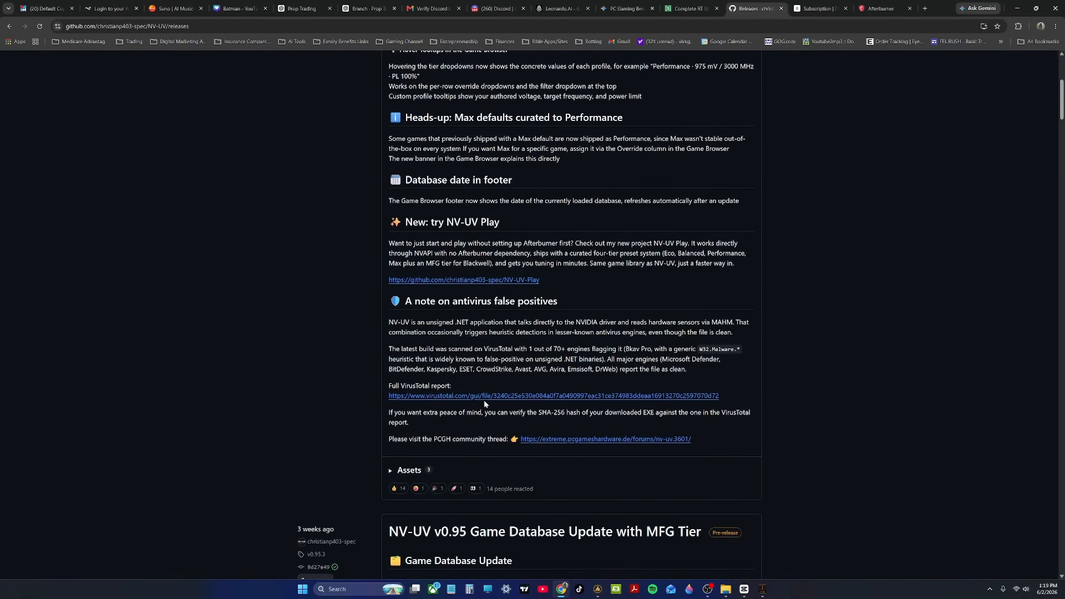
scroll(484, 400, "down", 5)
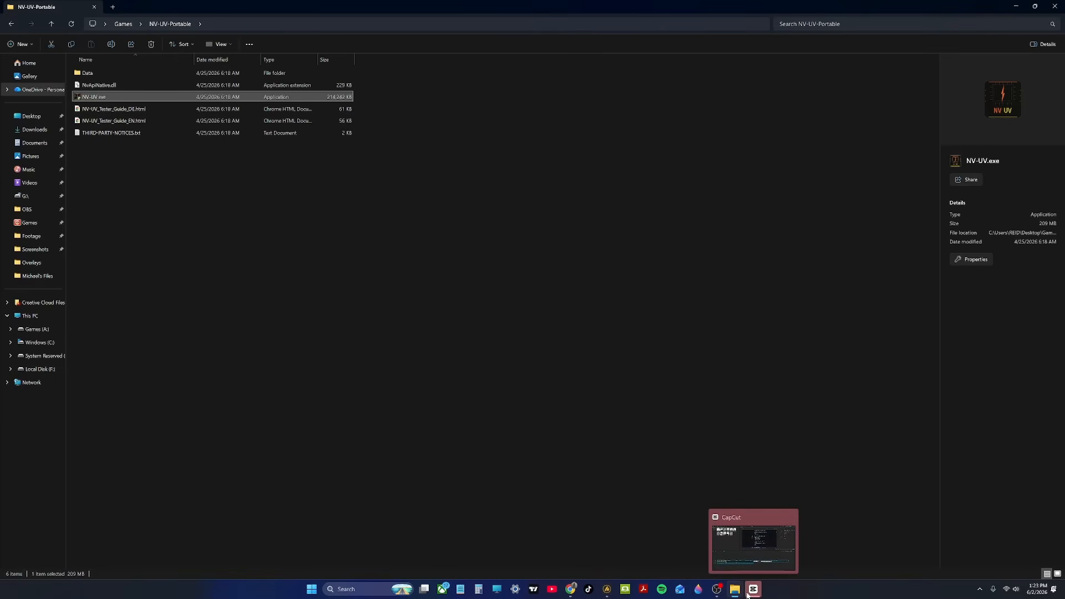
Step: Launch NV-UV.exe from the NV-UV-Portable folder and open the Voltage Step Scanner with a 950 mV target voltage
double_click(196, 98)
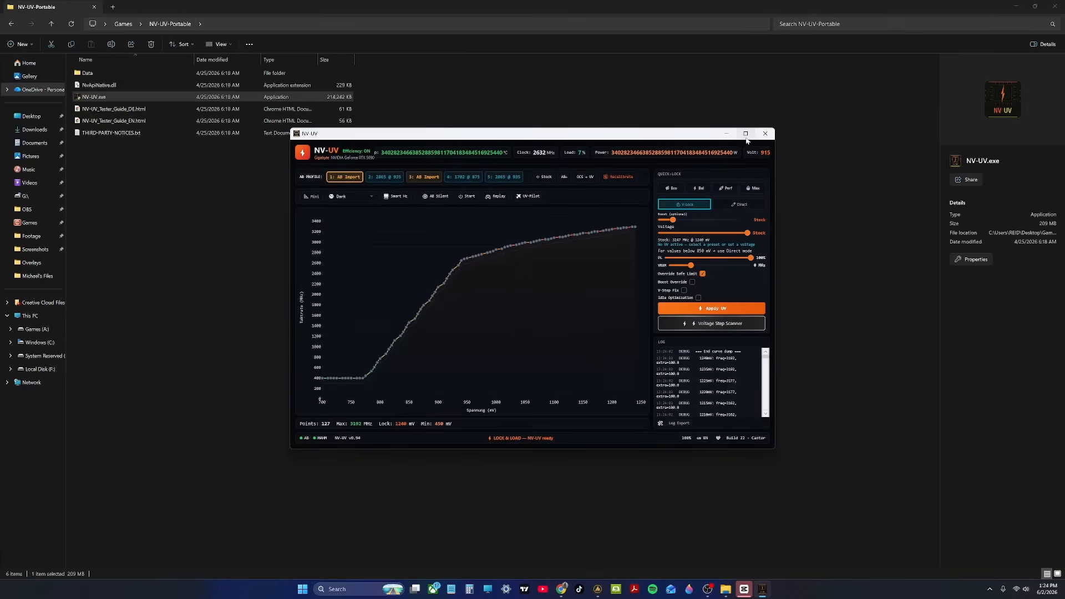
left_click(746, 135)
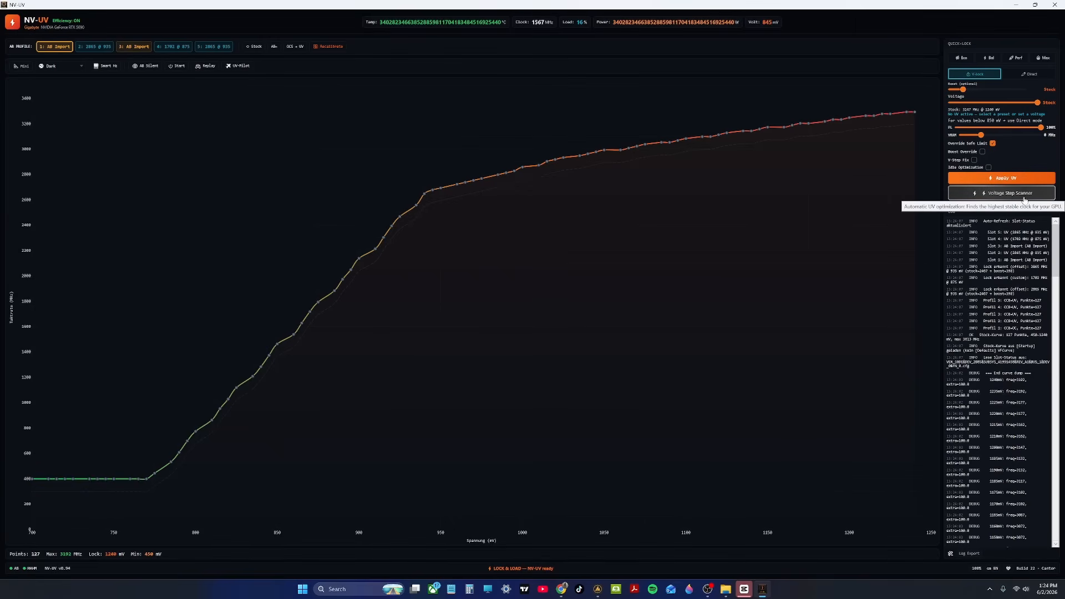
left_click(962, 198)
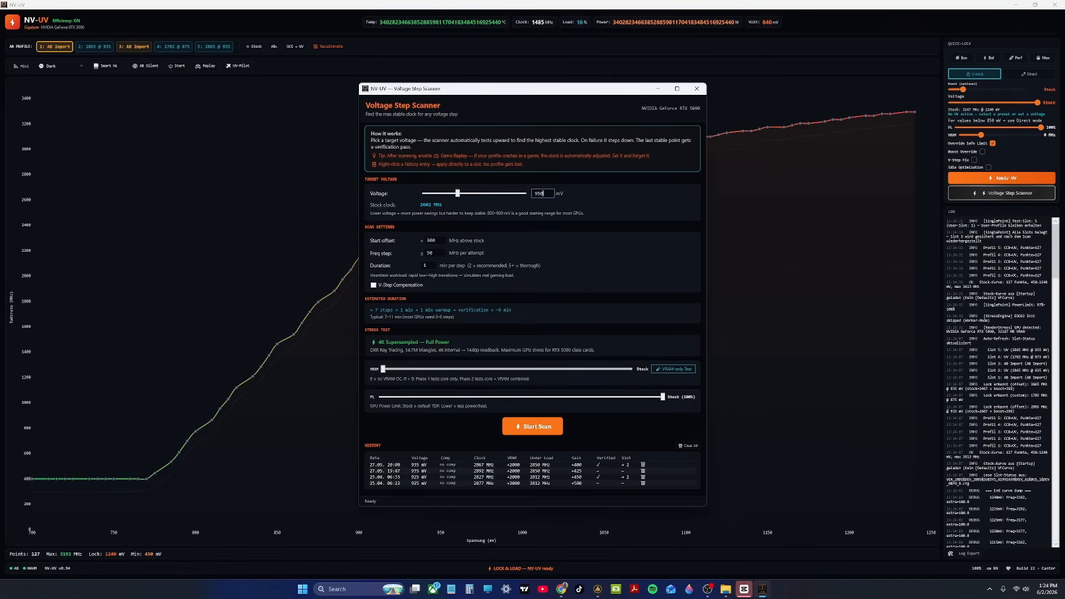
double_click(541, 193)
left_click(545, 193)
Step: Set the scan's frequency step to 25 MHz per attempt
left_click(432, 253)
left_click_drag(435, 253, 416, 256)
type("25")
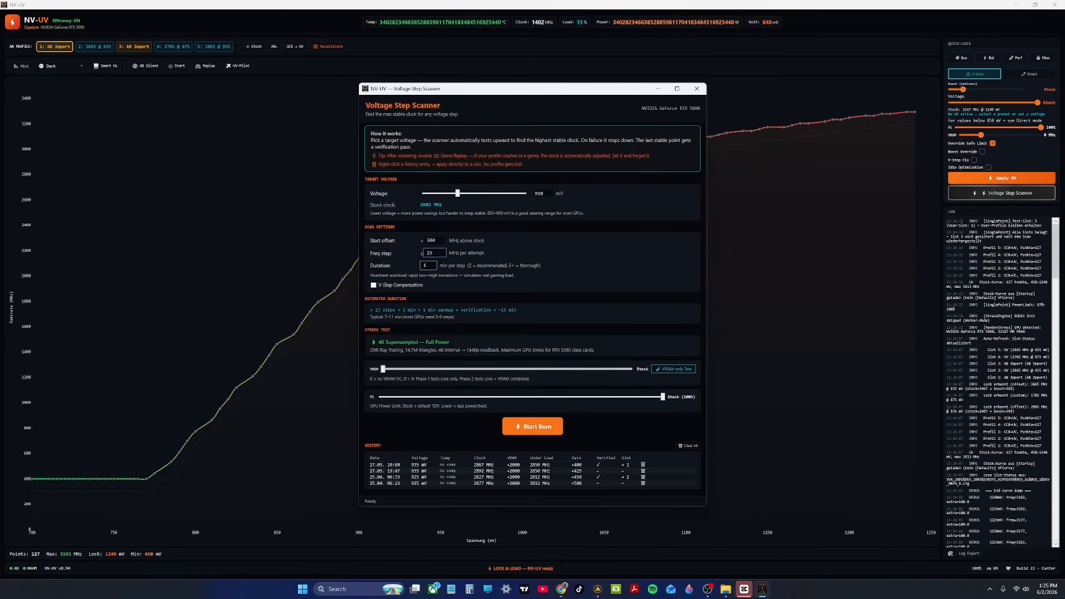
Step: Set the frequency step to 50 MHz and run the voltage scan, choosing to keep going until driver limit or crash
left_click_drag(435, 254, 419, 256)
type("50")
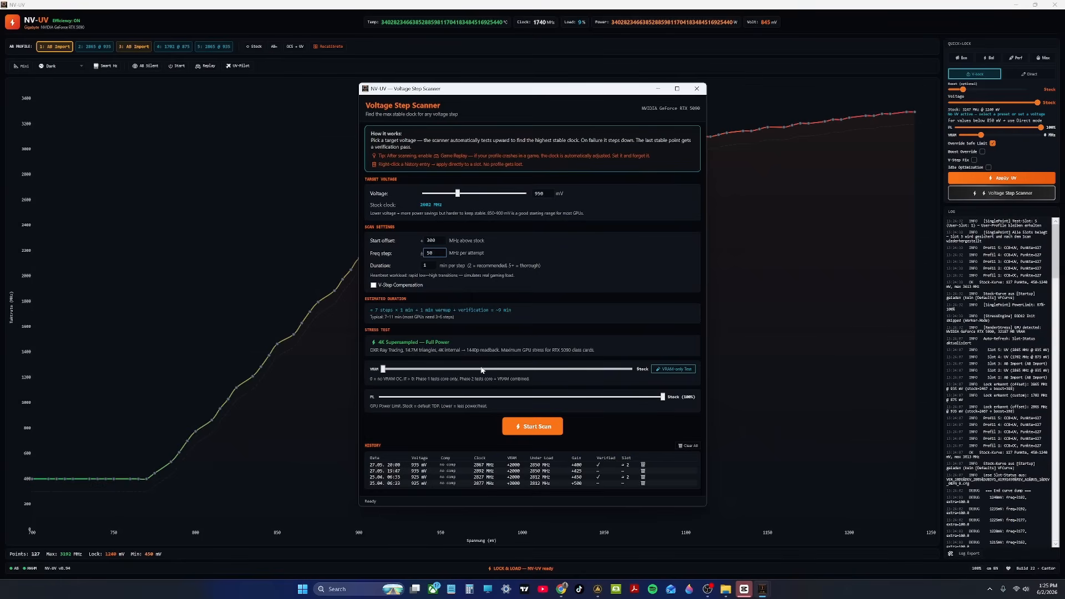
left_click(521, 428)
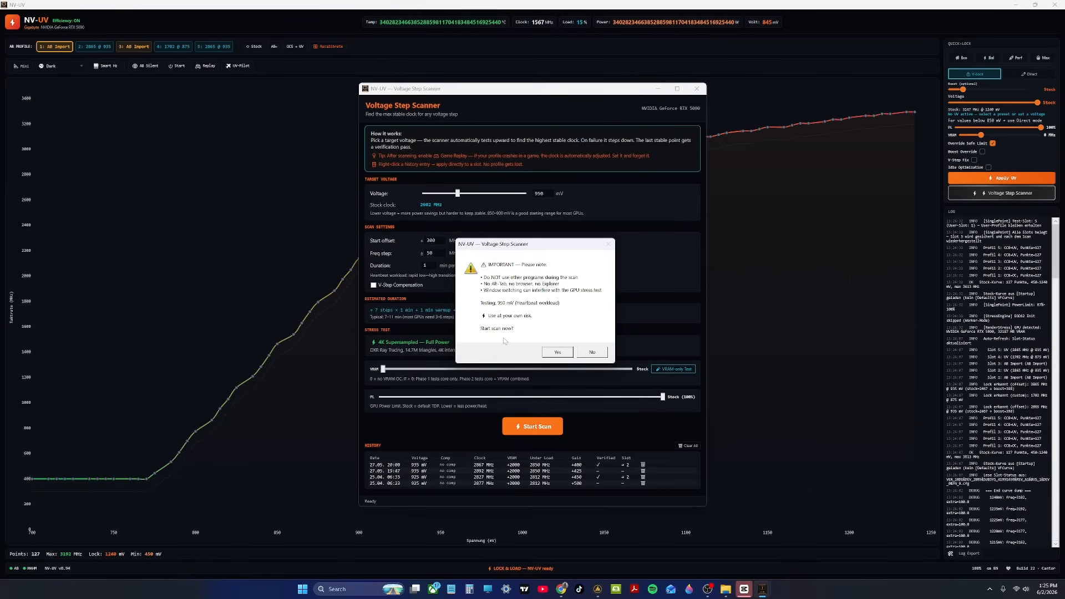
left_click(561, 351)
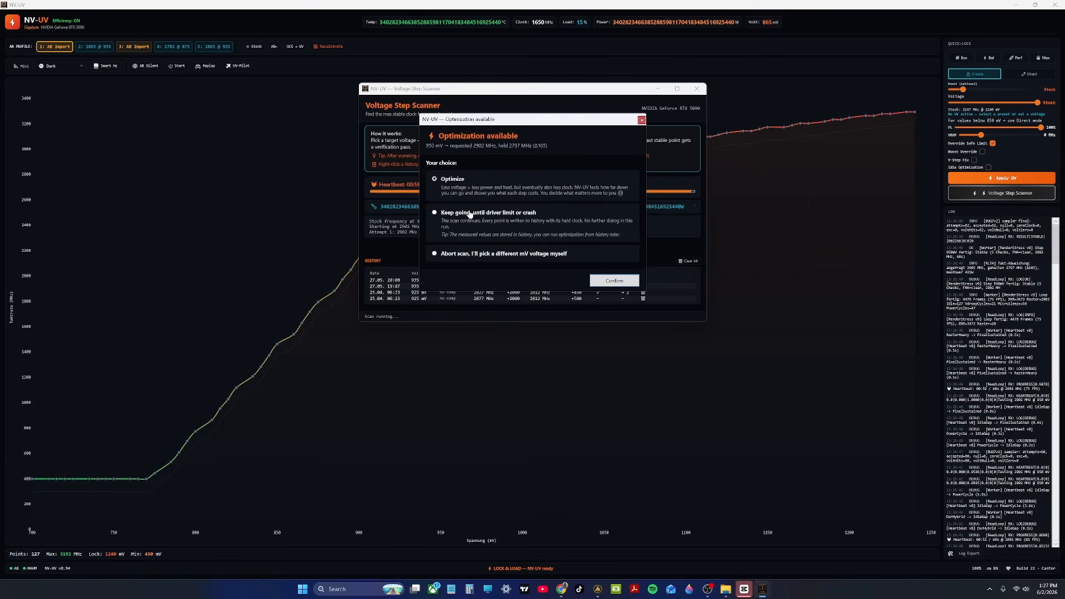
left_click(434, 214)
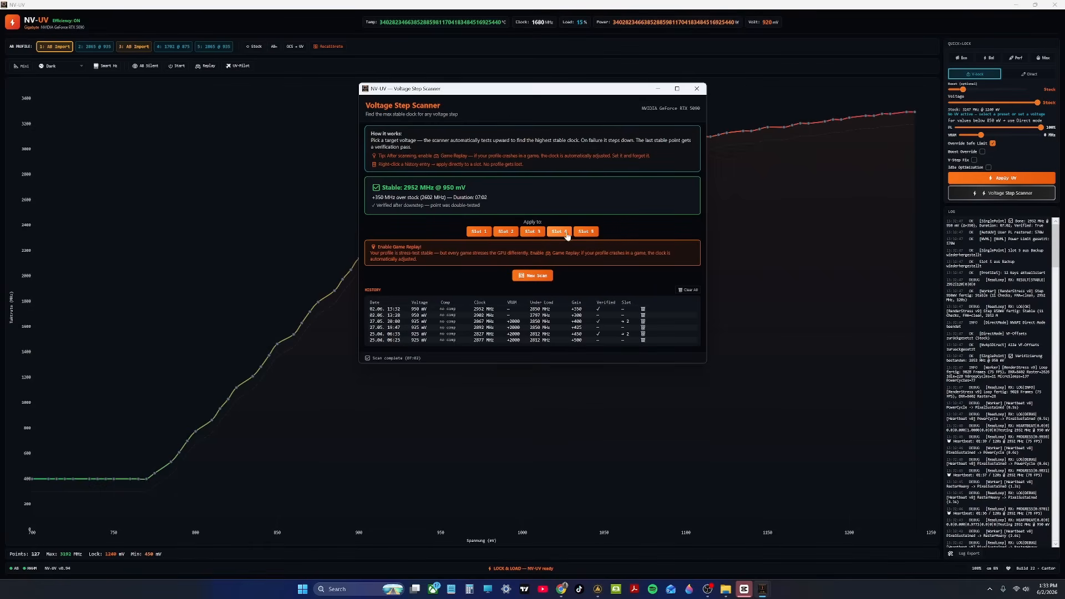
Step: Apply the stable scan result to slot 2 and activate profile 2 in MSI Afterburner
left_click(506, 232)
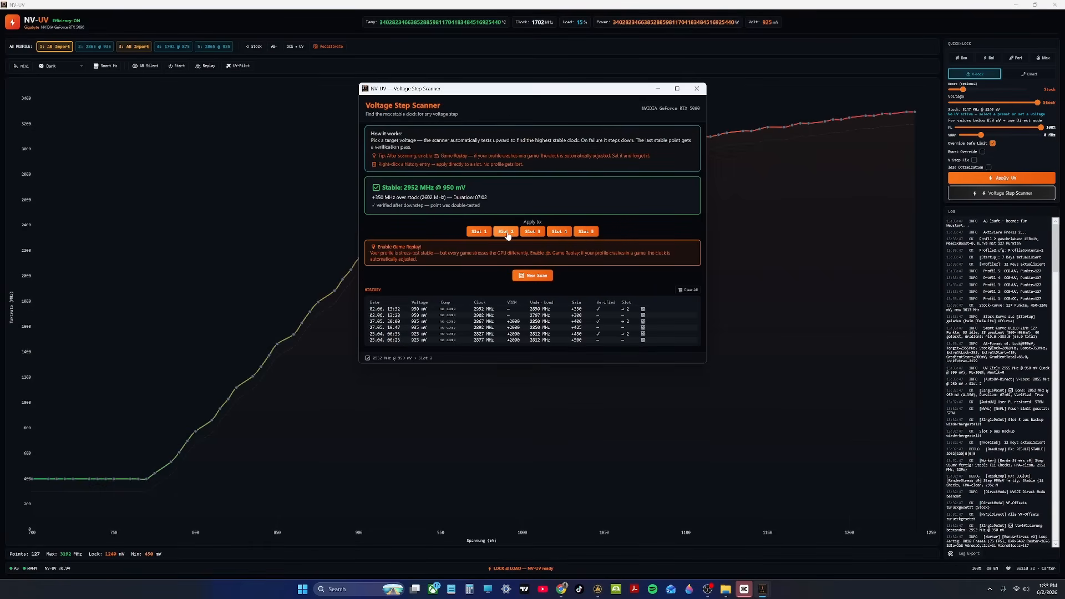
left_click(990, 589)
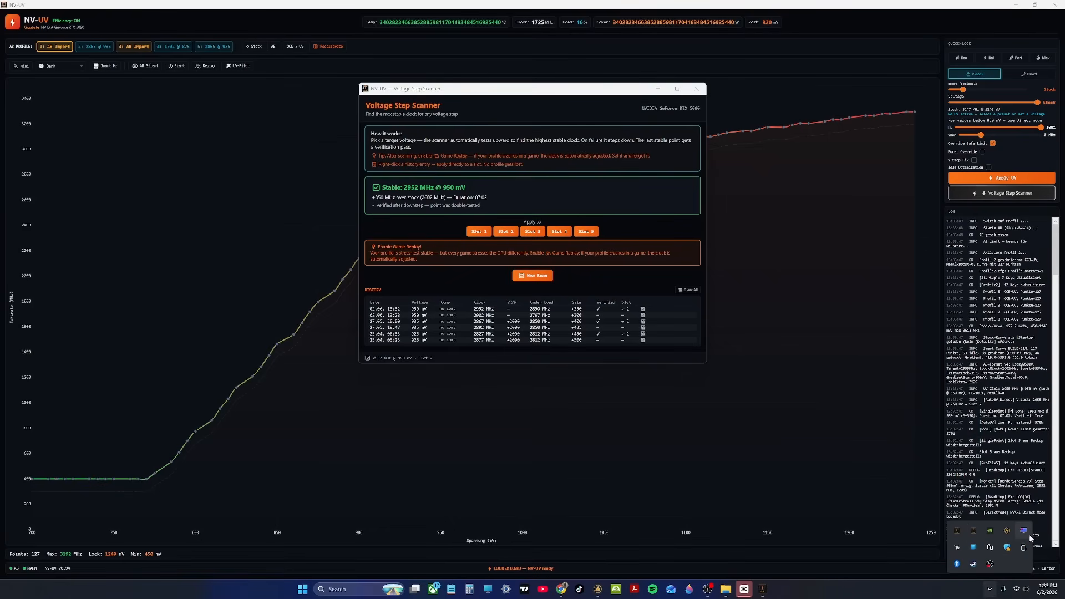
left_click(957, 549)
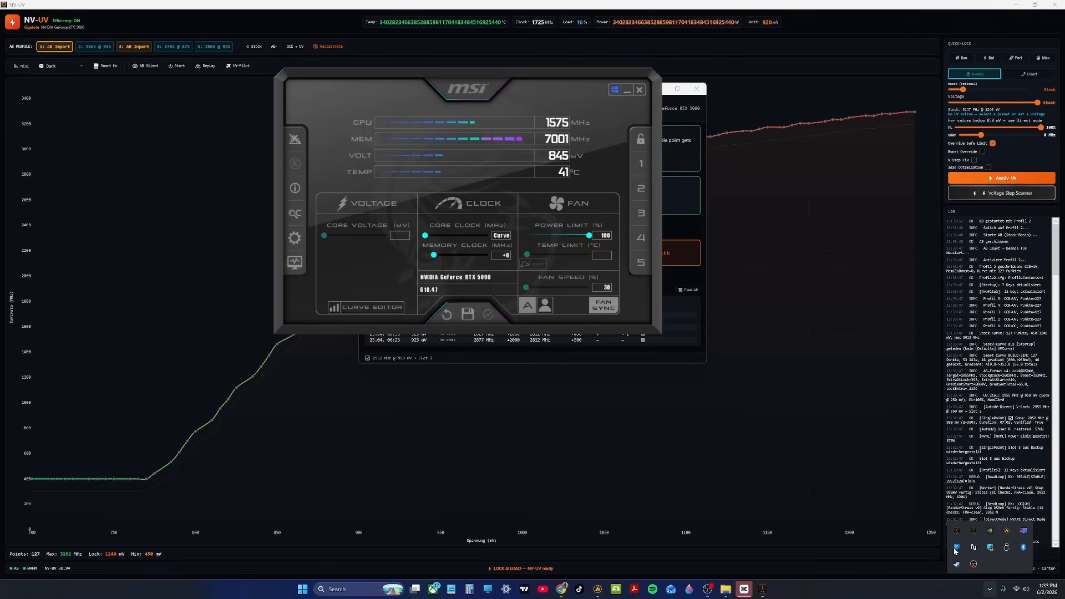
left_click(641, 191)
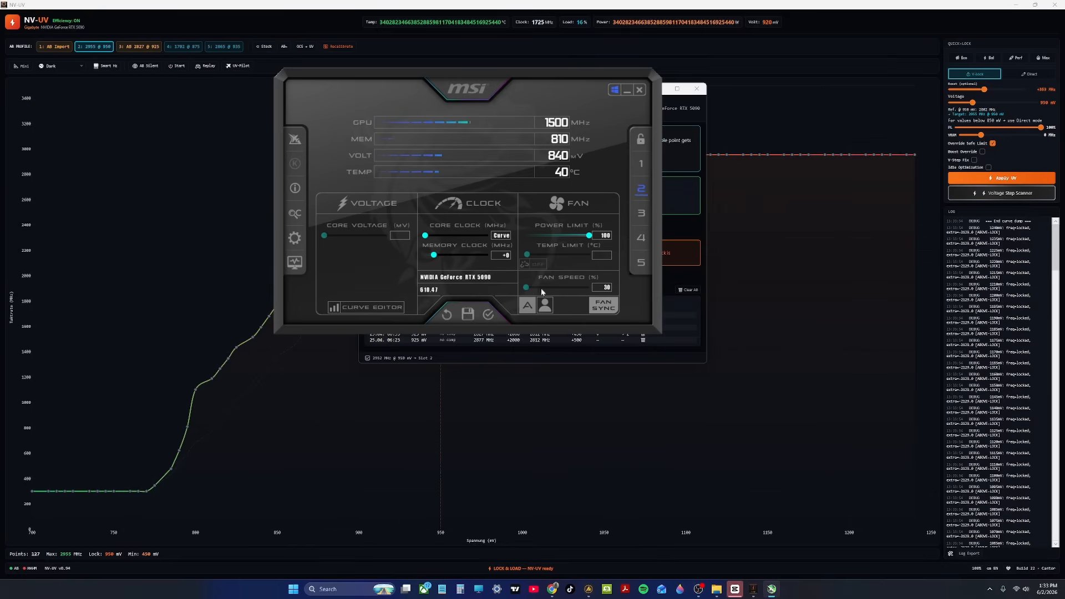
left_click(489, 316)
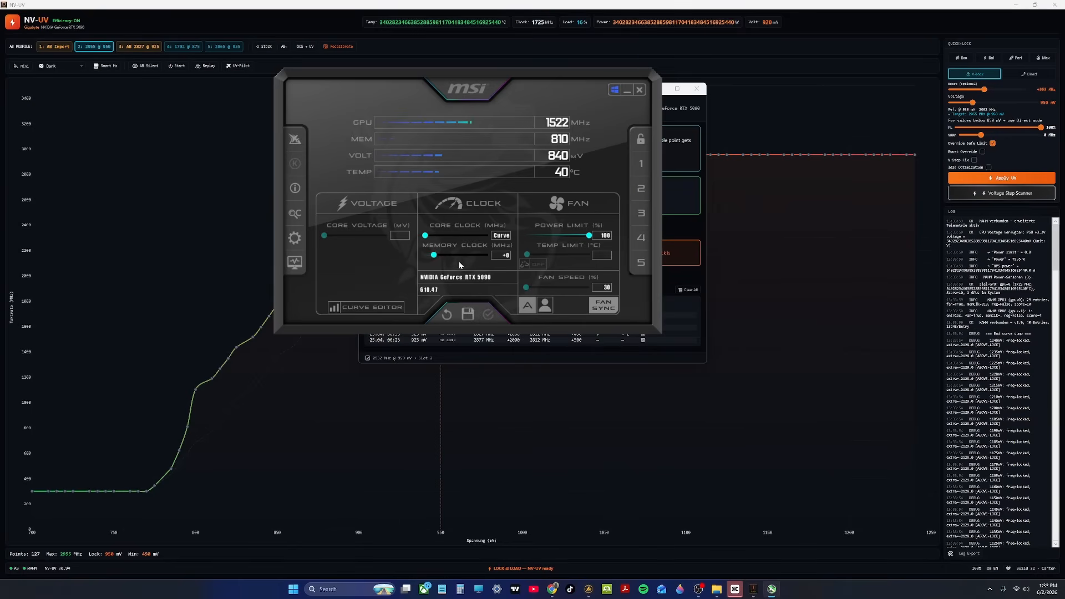
Step: Set the memory clock offset to +2000 MHz in MSI Afterburner and return to the NV-UV window
left_click_drag(433, 255, 473, 258)
left_click(497, 255)
type("2000")
key("Return")
left_click(766, 124)
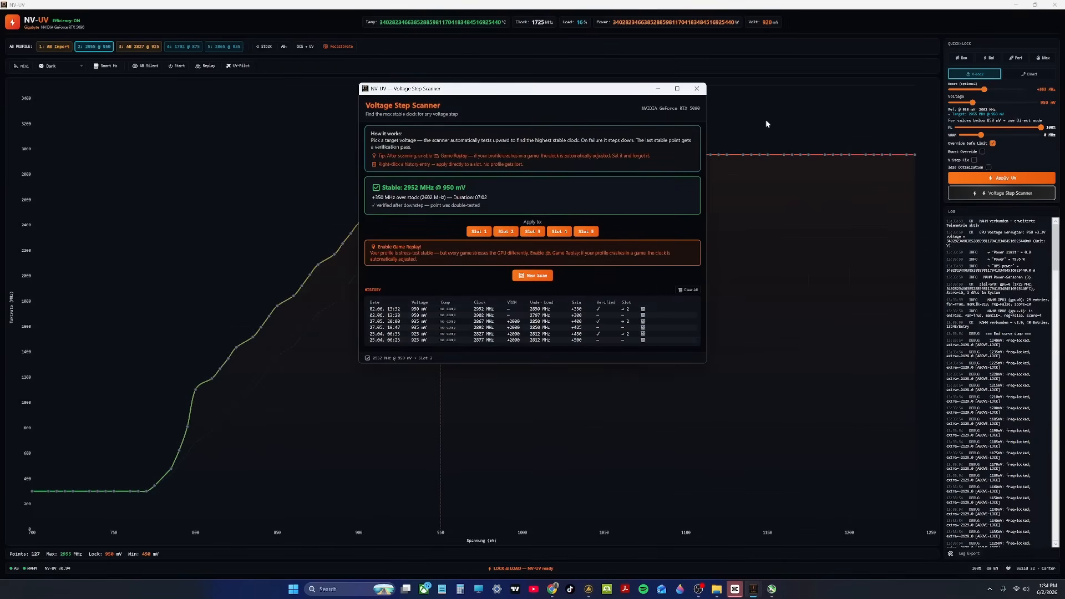